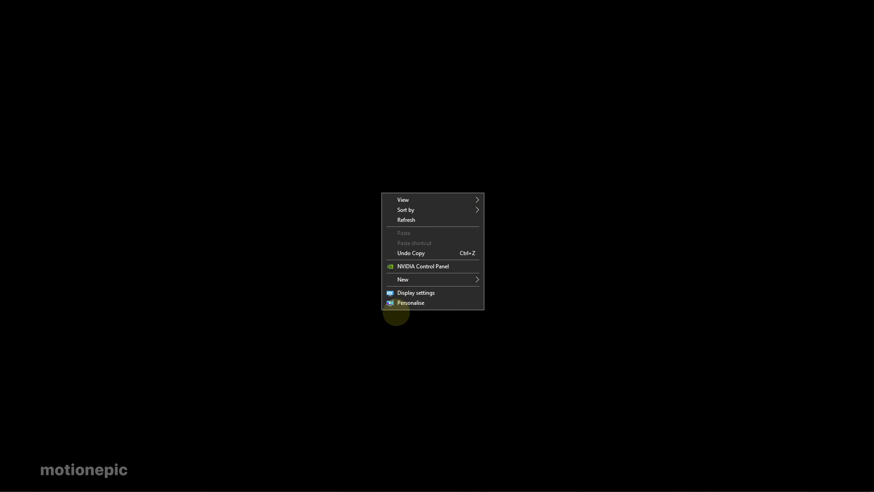
# Step: In Personalisation, set the desktop background type to Solid colour and keep the black swatch
pyautogui.click(404, 303)
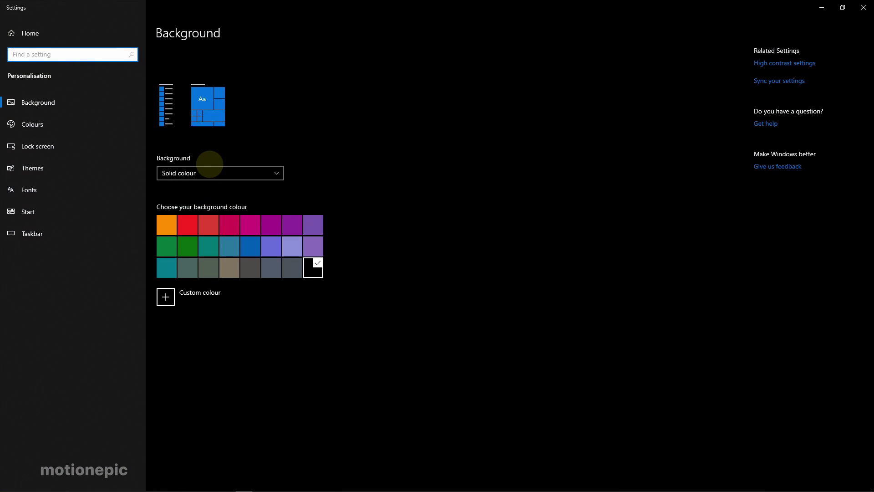
pyautogui.click(205, 171)
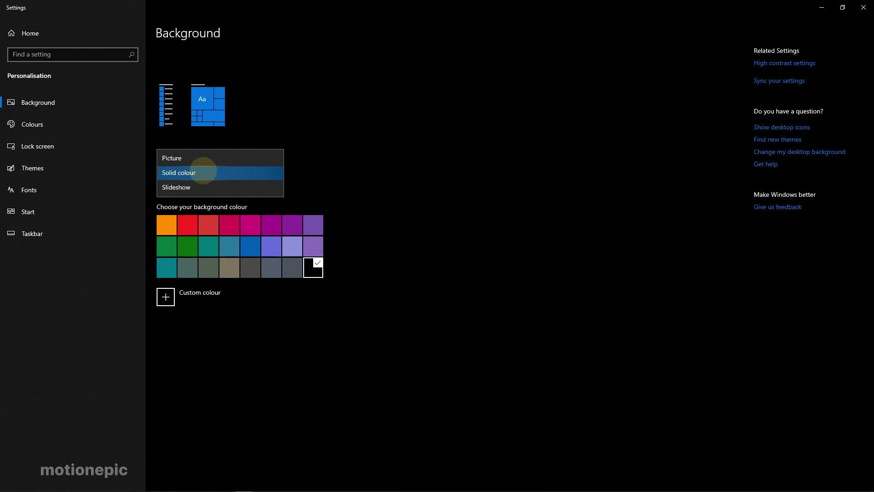
pyautogui.click(197, 173)
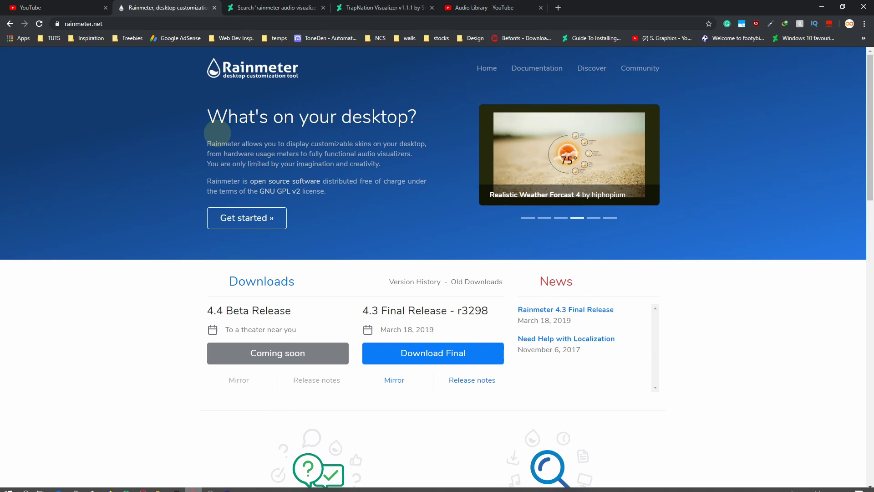
# Step: Scroll the 'rainmeter audio visualizer' results and open the TrapNation Visualizer v1.1.1 page
pyautogui.click(253, 8)
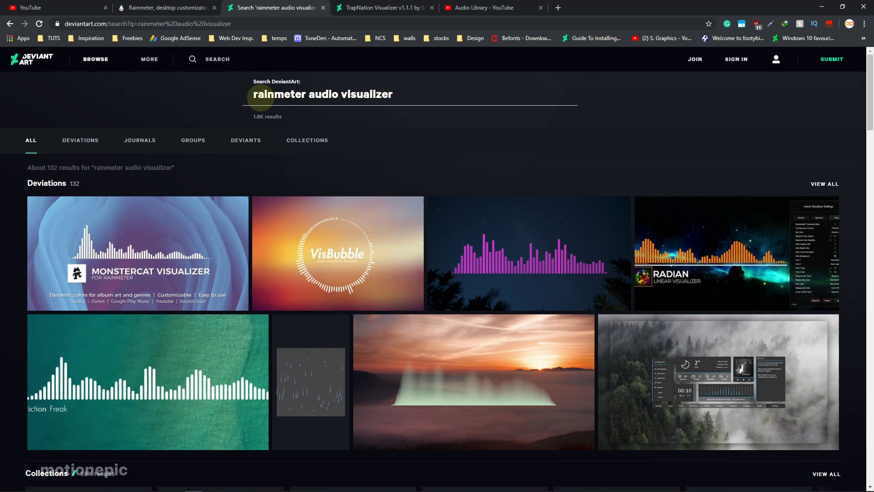
pyautogui.scroll(-4, 5, 269)
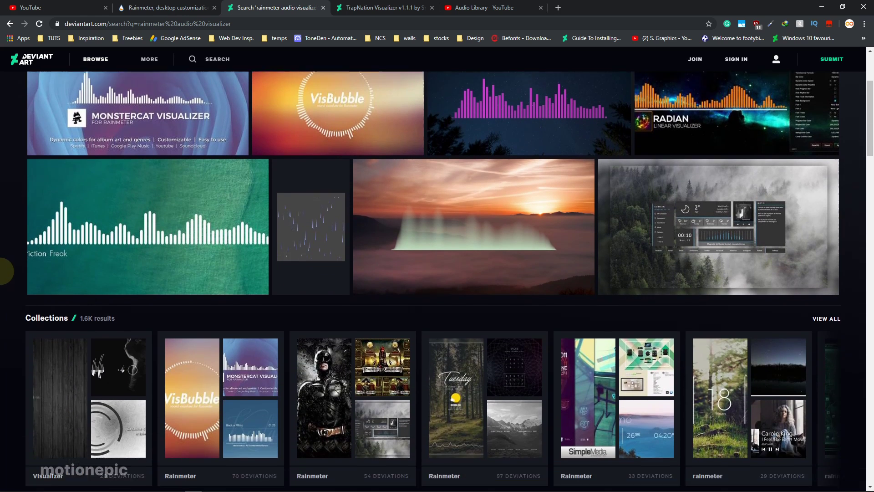
pyautogui.scroll(-7, 6, 272)
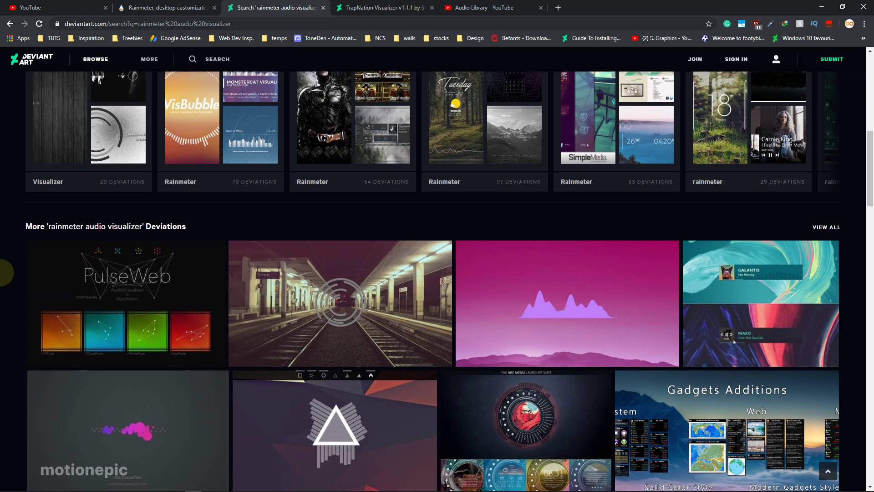
pyautogui.scroll(-1, 5, 272)
pyautogui.scroll(-3, 6, 272)
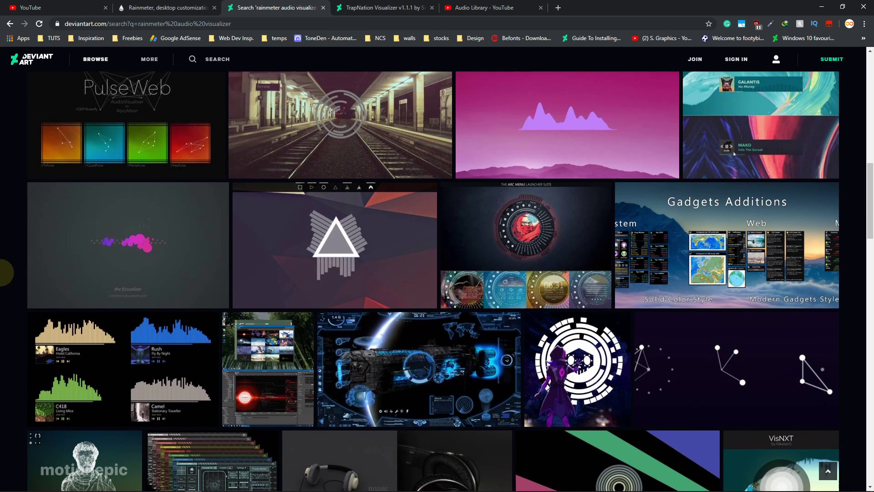
pyautogui.scroll(-1, 5, 272)
pyautogui.click(359, 8)
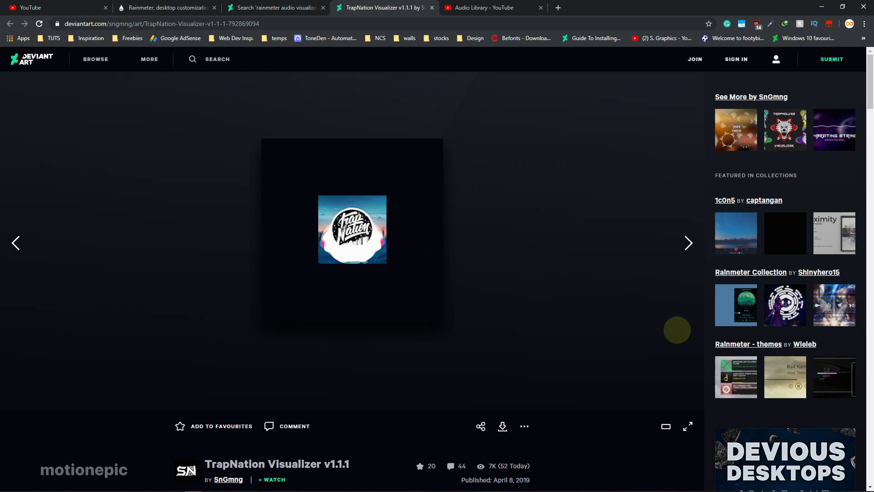
# Step: Download the TrapNation Visualizer skin and load TrapNationVis.ini from the Rainmeter tray menu
pyautogui.moveTo(717, 491)
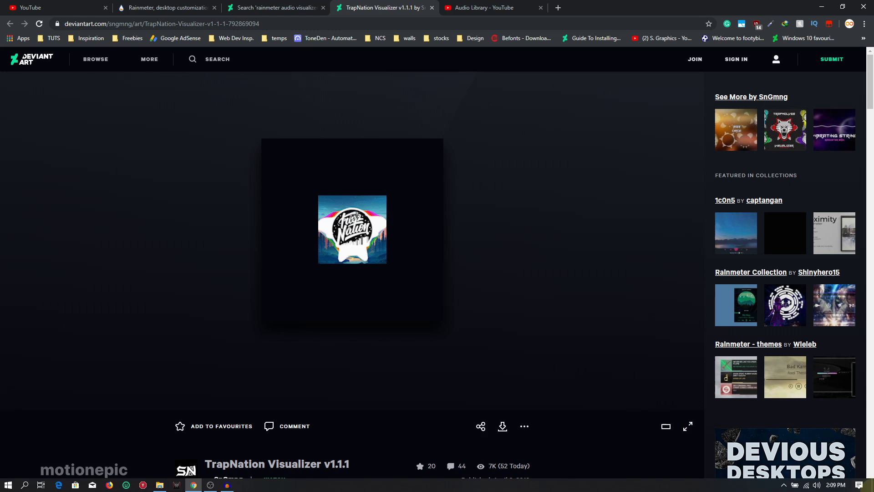
pyautogui.click(502, 426)
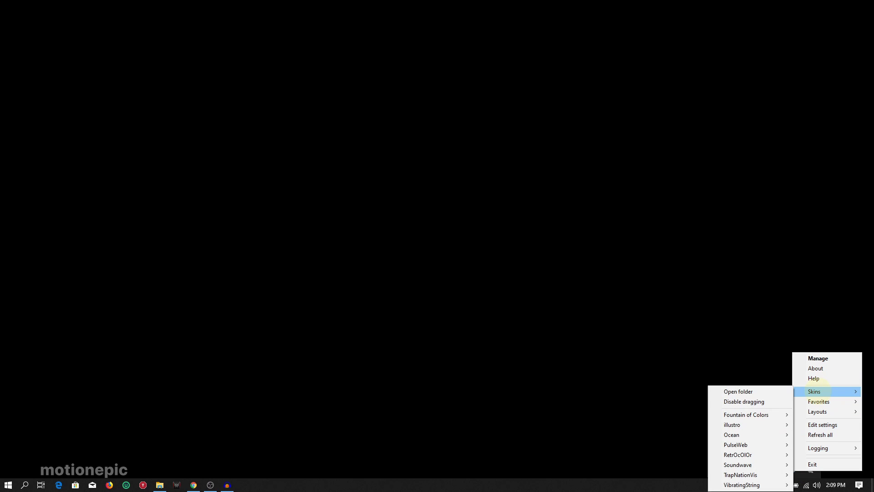
pyautogui.moveTo(765, 473)
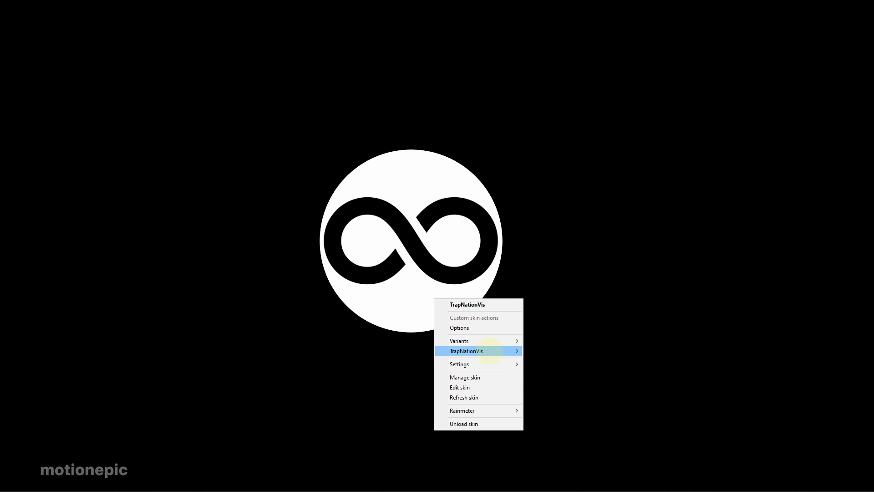
# Step: Open TrapNationVis Settings.ini, set it left of the visualizer on the right, and select Layer 1
pyautogui.moveTo(483, 351)
pyautogui.moveTo(562, 366)
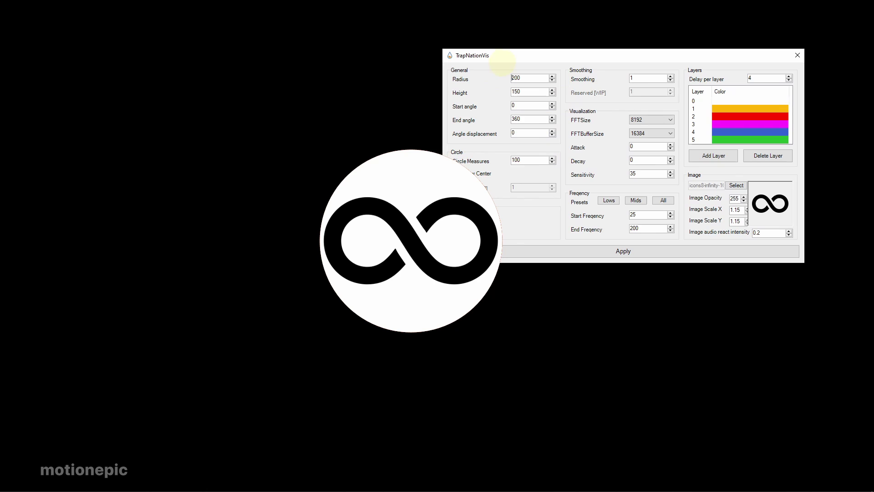
pyautogui.moveTo(502, 61); pyautogui.dragTo(187, 122)
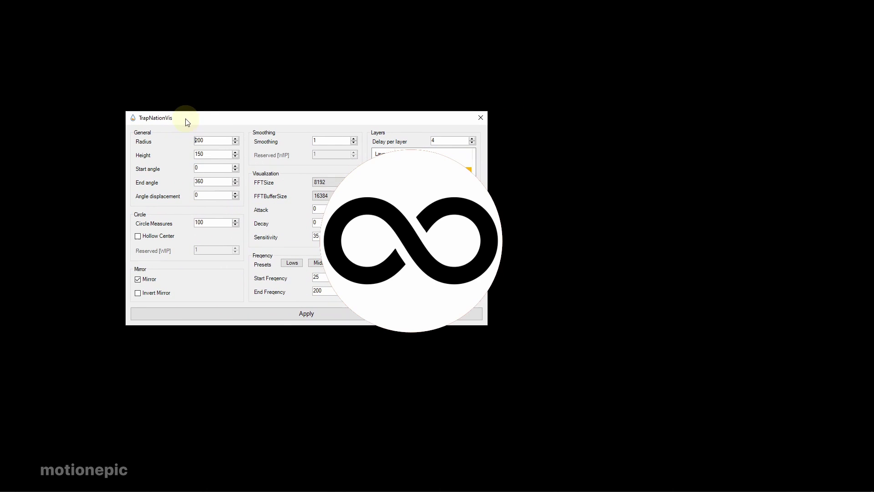
pyautogui.moveTo(393, 192); pyautogui.dragTo(543, 201)
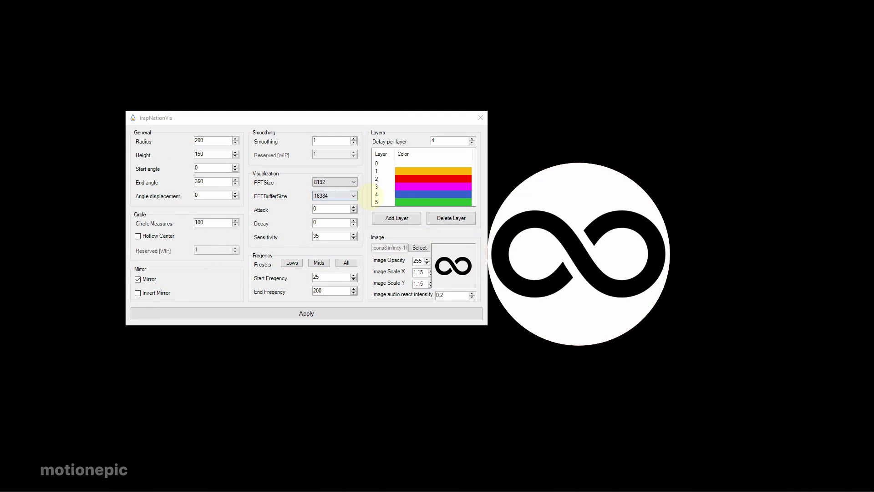
pyautogui.click(413, 171)
pyautogui.moveTo(282, 119); pyautogui.dragTo(232, 125)
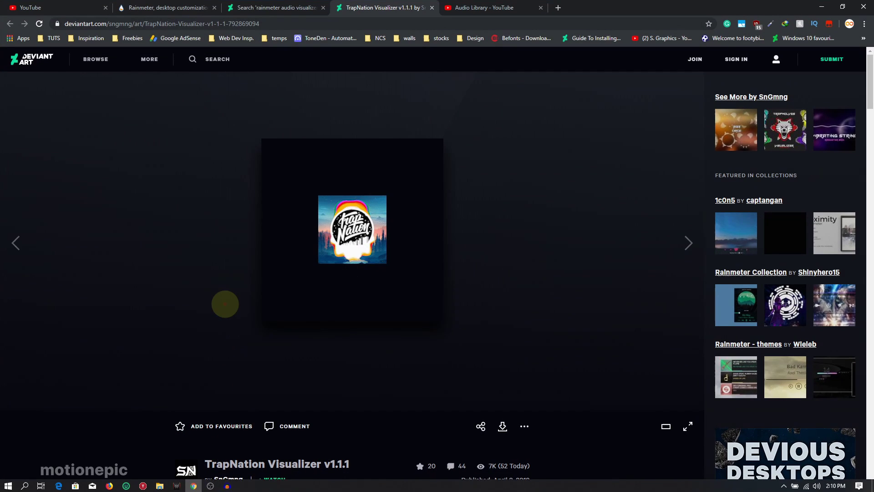
# Step: In the Audio Library tab, play the free music track 'Wood'
pyautogui.click(465, 9)
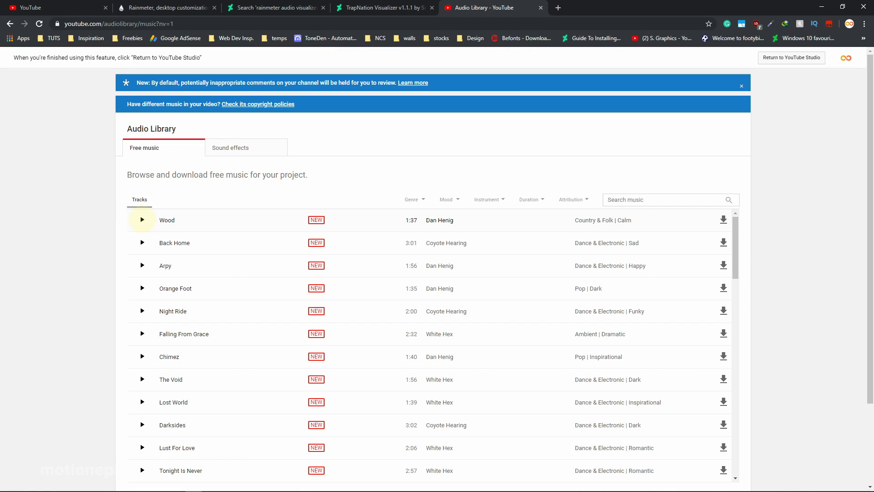
pyautogui.click(142, 220)
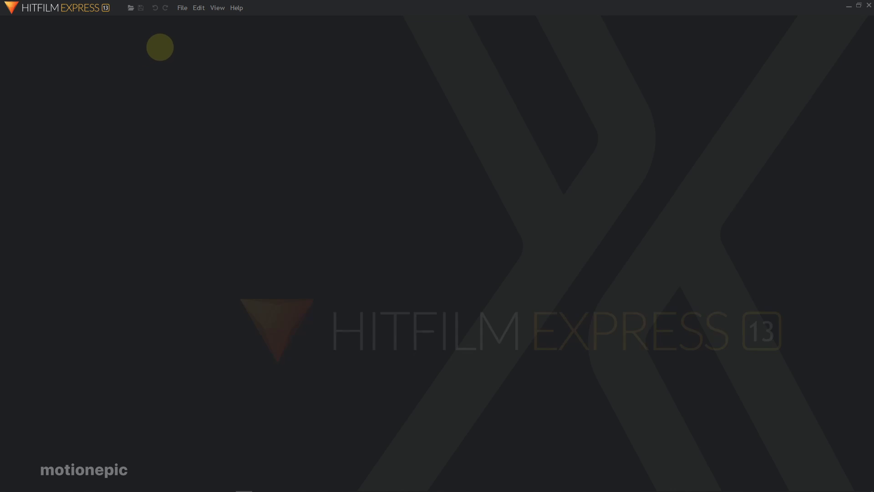
# Step: Create a new HitFilm project with a 60 fps frame rate
pyautogui.click(35, 29)
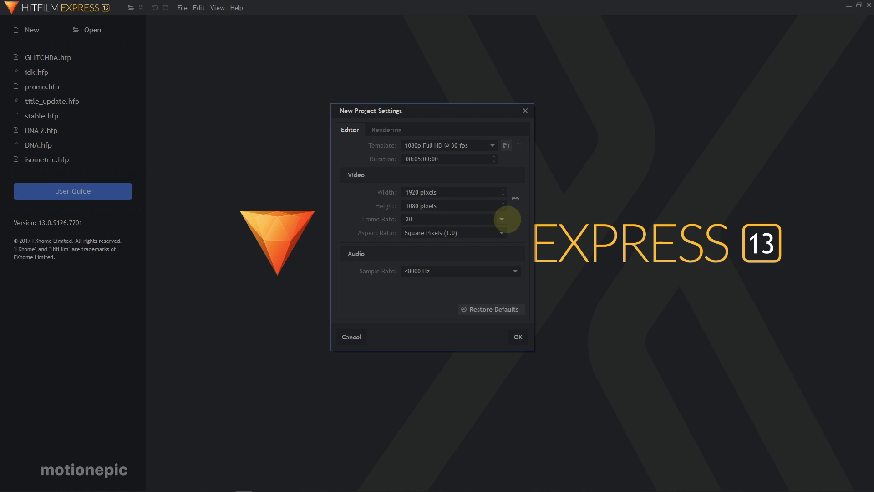
pyautogui.click(502, 219)
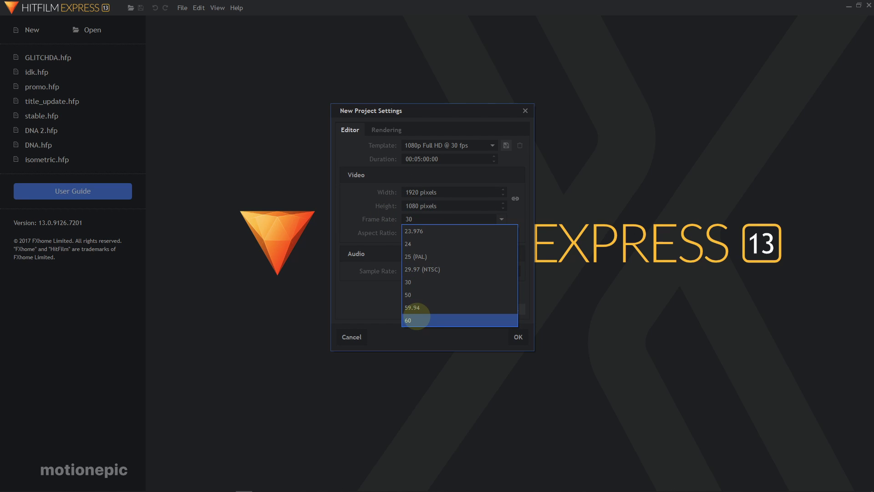
pyautogui.click(412, 320)
pyautogui.click(518, 337)
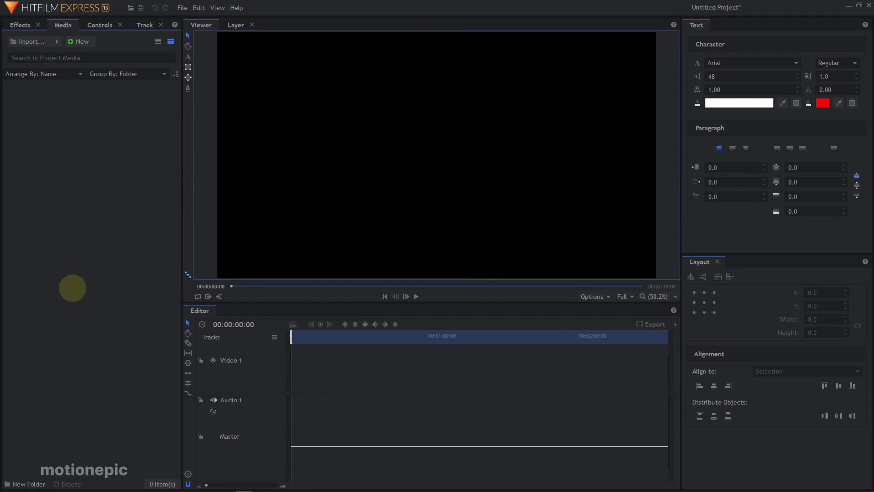
pyautogui.click(26, 42)
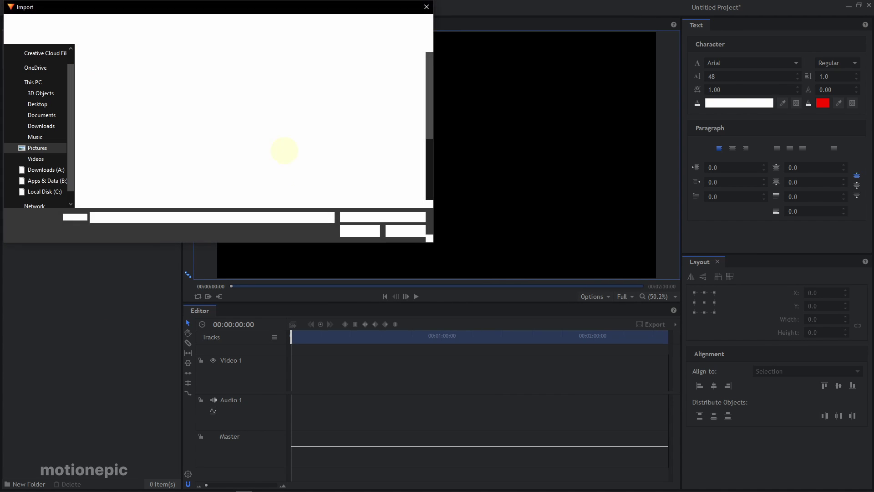
pyautogui.click(35, 158)
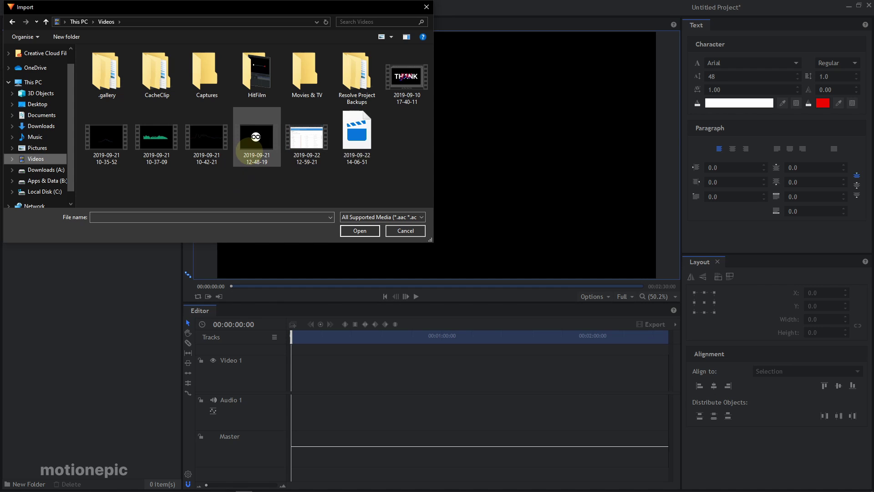
pyautogui.doubleClick(252, 151)
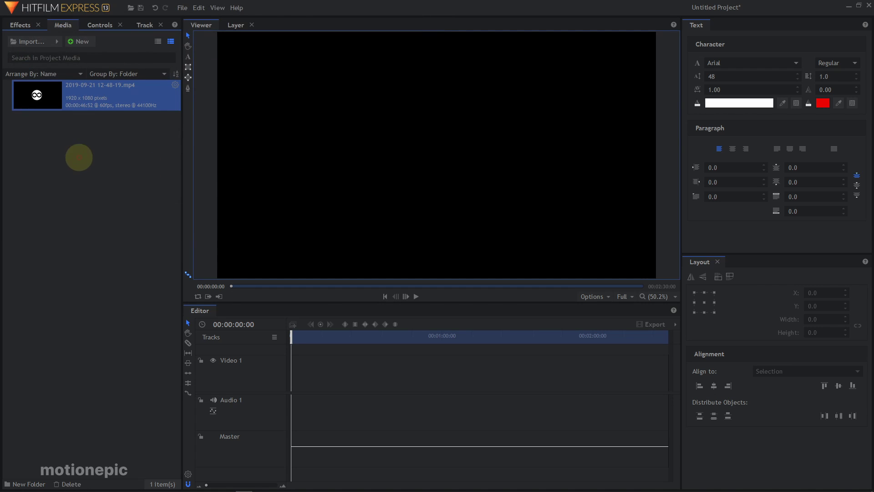
# Step: Put the recording on the timeline with matching sequence settings, then move it up to a new Video 2 track
pyautogui.moveTo(313, 340); pyautogui.dragTo(289, 374)
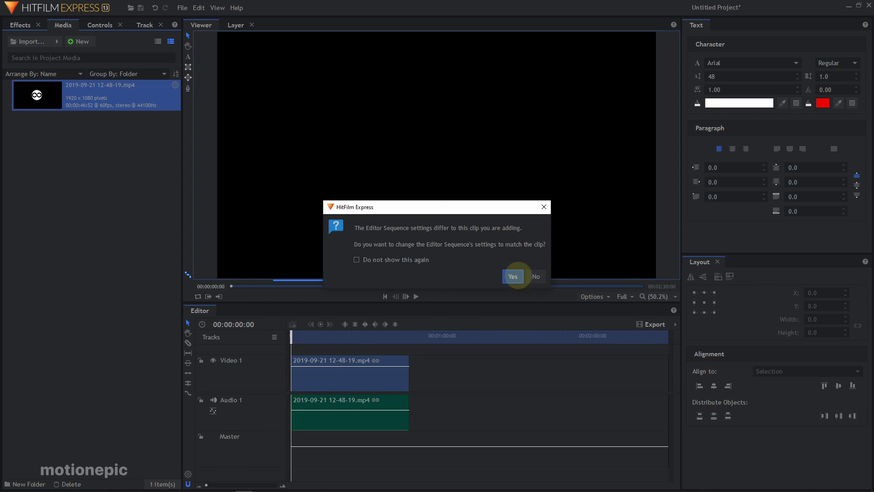
pyautogui.click(513, 275)
pyautogui.click(356, 335)
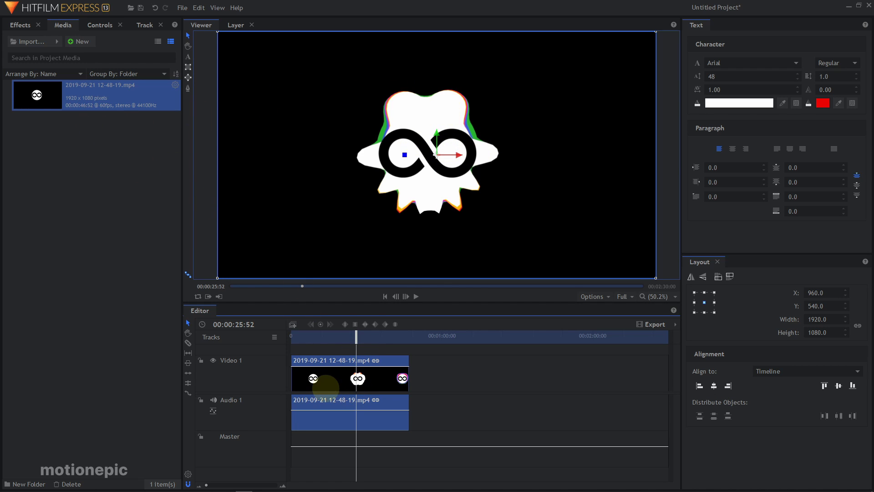
pyautogui.click(326, 377)
pyautogui.moveTo(325, 377); pyautogui.dragTo(306, 358)
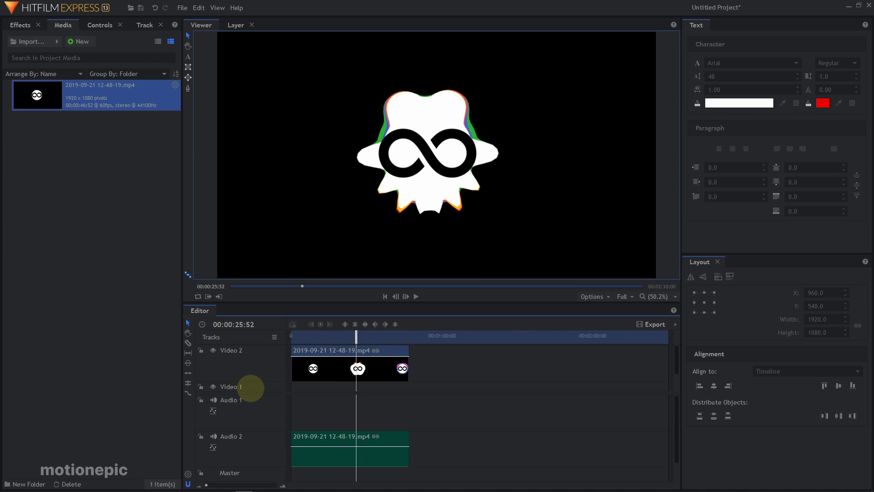
# Step: Import needles-pine-green-nature.jpeg and lay it on Video 1 beneath the visualizer clip
pyautogui.click(38, 41)
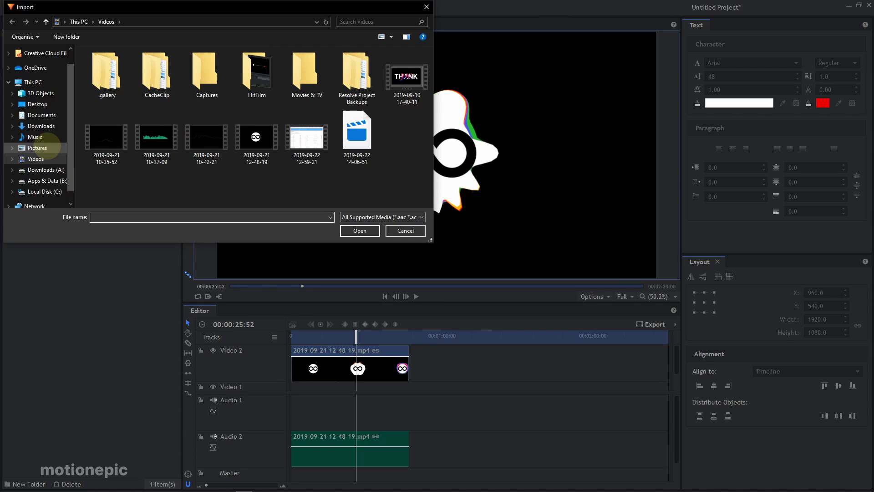
pyautogui.doubleClick(253, 148)
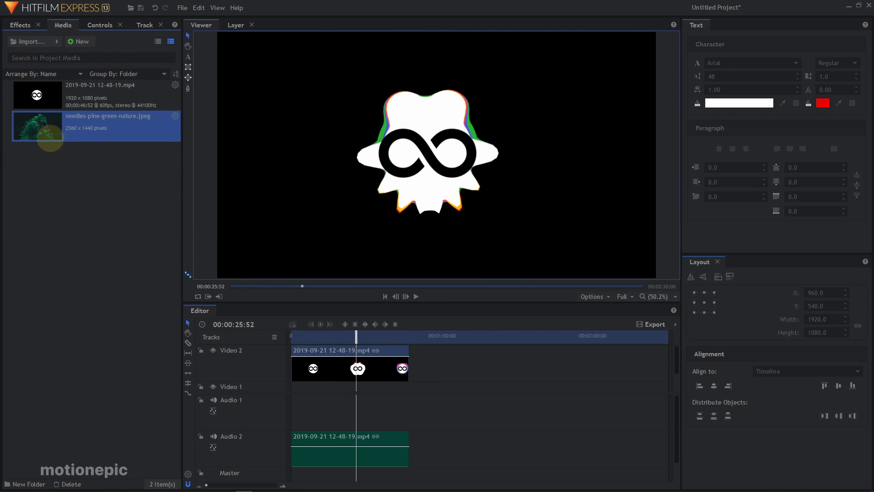
pyautogui.moveTo(58, 135); pyautogui.dragTo(348, 371)
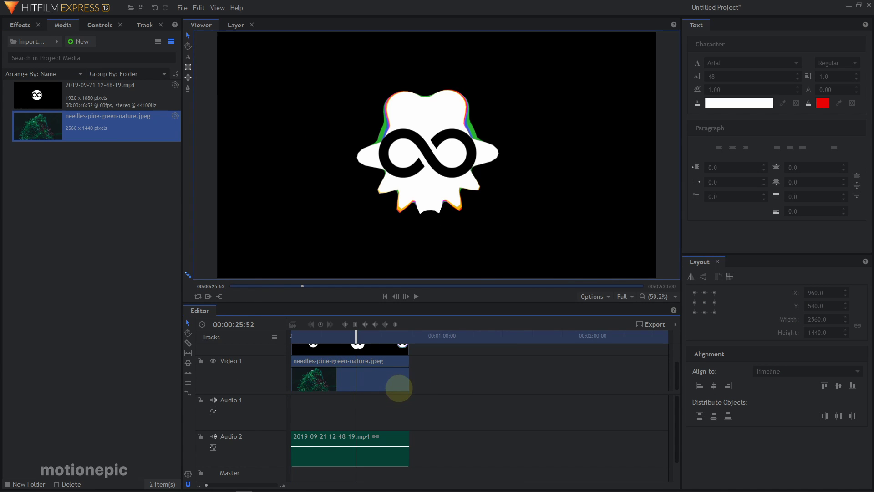
pyautogui.scroll(2, 342, 384)
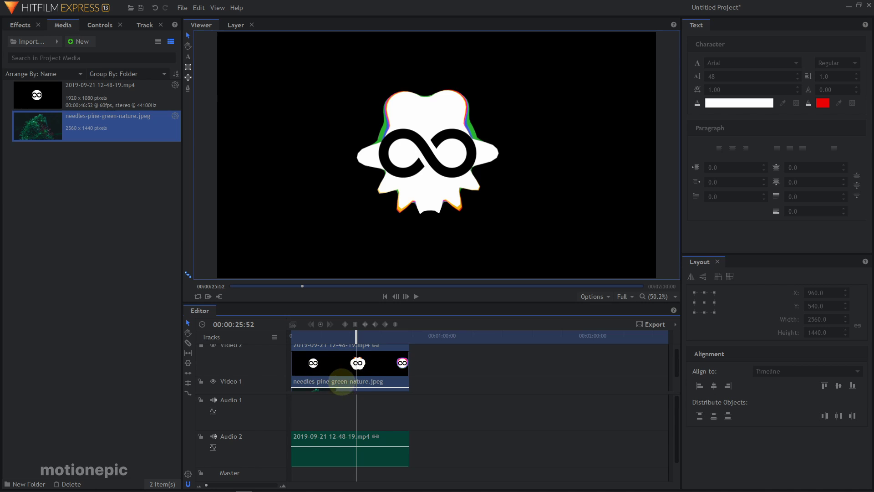
pyautogui.scroll(-1, 328, 371)
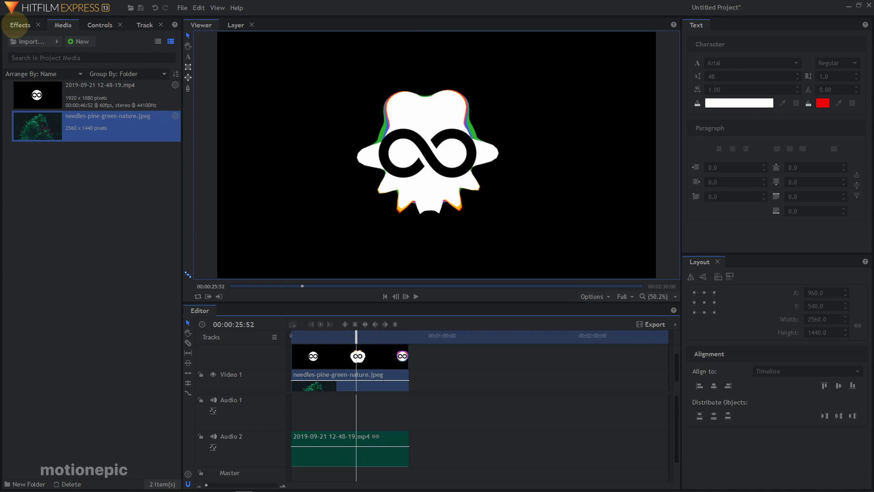
# Step: Apply the Keying > Demult effect to the visualizer clip on Video 2
pyautogui.click(18, 25)
pyautogui.write('de')
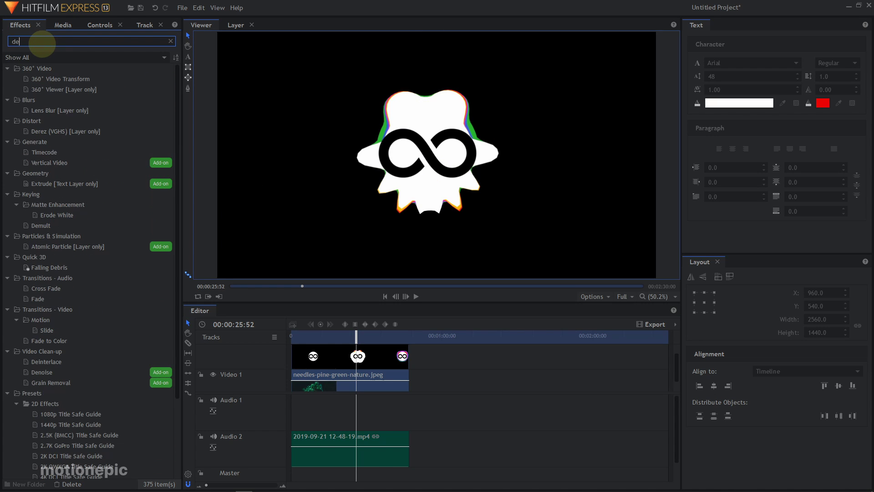
pyautogui.write('mul')
pyautogui.moveTo(68, 79); pyautogui.dragTo(329, 358)
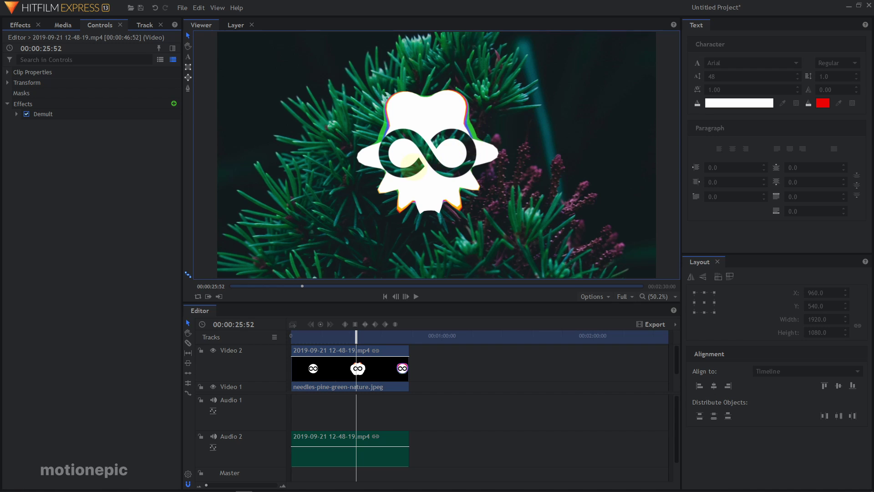
# Step: Scrub the playhead between about 21 and 24 seconds to preview the keyed result
pyautogui.scroll(2, 412, 167)
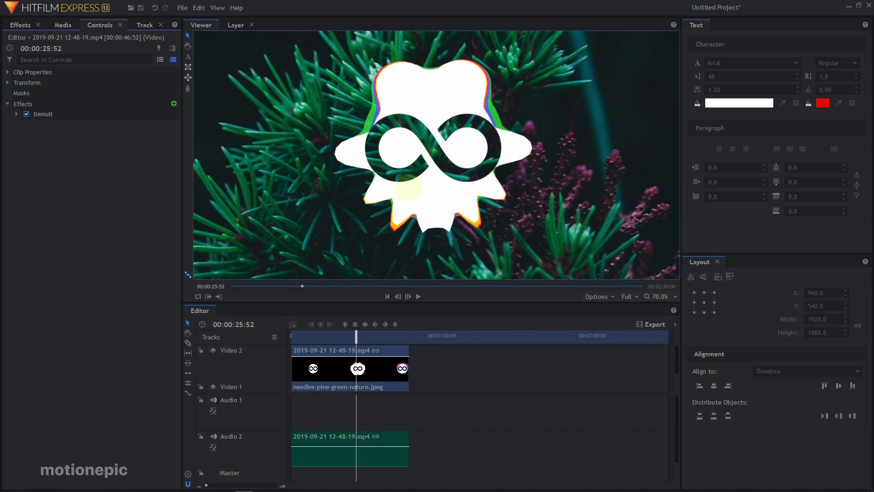
pyautogui.moveTo(326, 338); pyautogui.dragTo(346, 338)
pyautogui.scroll(-3, 442, 166)
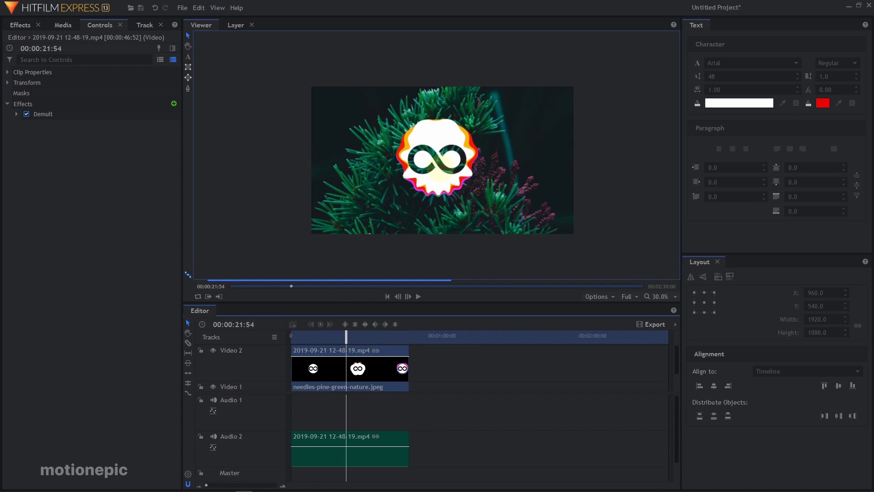
pyautogui.moveTo(347, 338); pyautogui.dragTo(354, 337)
# Step: Scale the Video 2 clip to 52% and move it to position -690, -323.3 in the lower-left
pyautogui.click(366, 369)
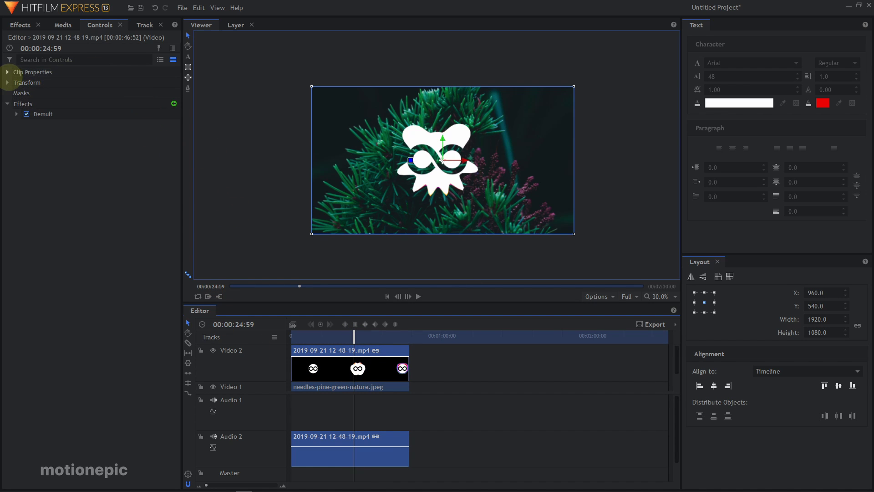
pyautogui.click(7, 83)
pyautogui.moveTo(146, 113); pyautogui.dragTo(146, 110)
pyautogui.moveTo(444, 160); pyautogui.dragTo(348, 204)
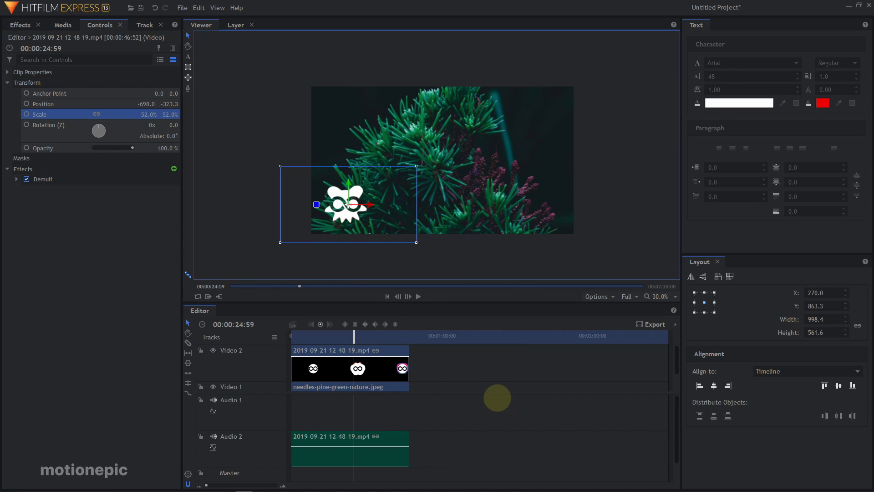
pyautogui.click(434, 415)
pyautogui.click(251, 108)
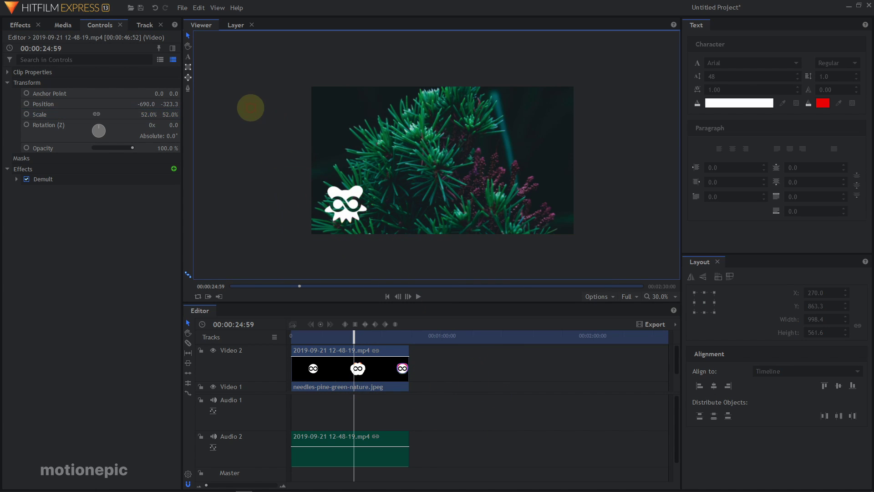